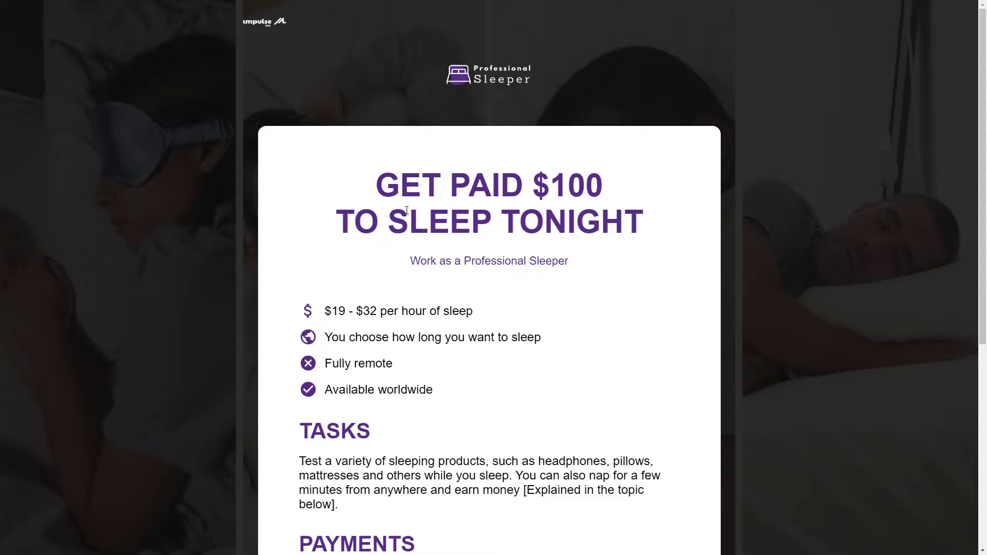
pyautogui.moveTo(390, 179); pyautogui.dragTo(665, 239)
# - Highlight the reviewed site name thesleepera.com in the Scamminder report
pyautogui.click(664, 239)
pyautogui.scroll(-5, 664, 239)
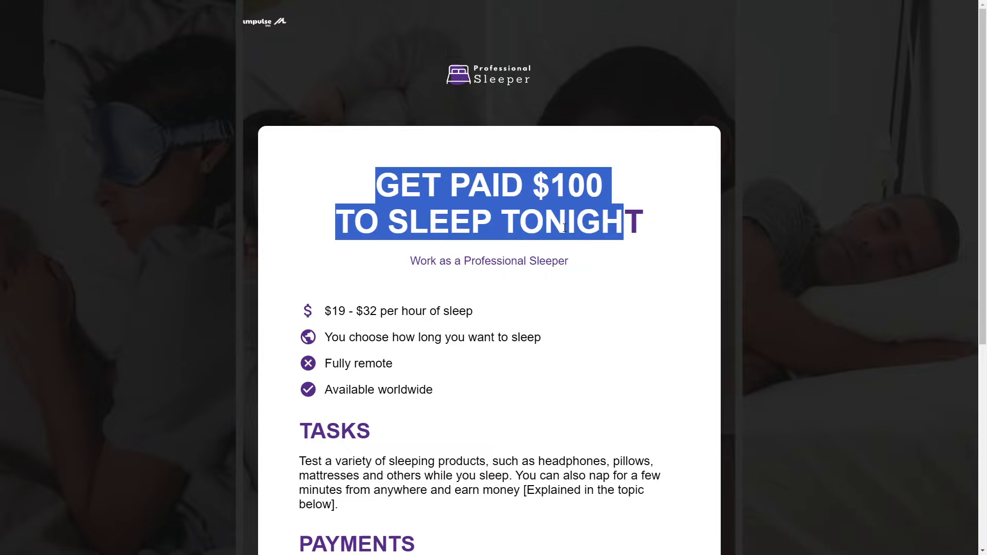
pyautogui.click(454, 250)
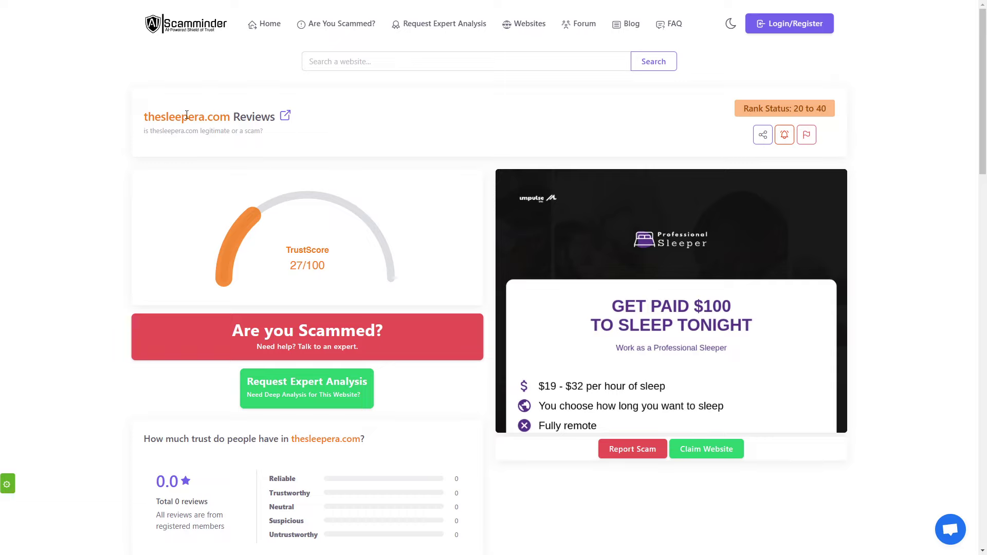
pyautogui.moveTo(144, 117); pyautogui.dragTo(231, 117)
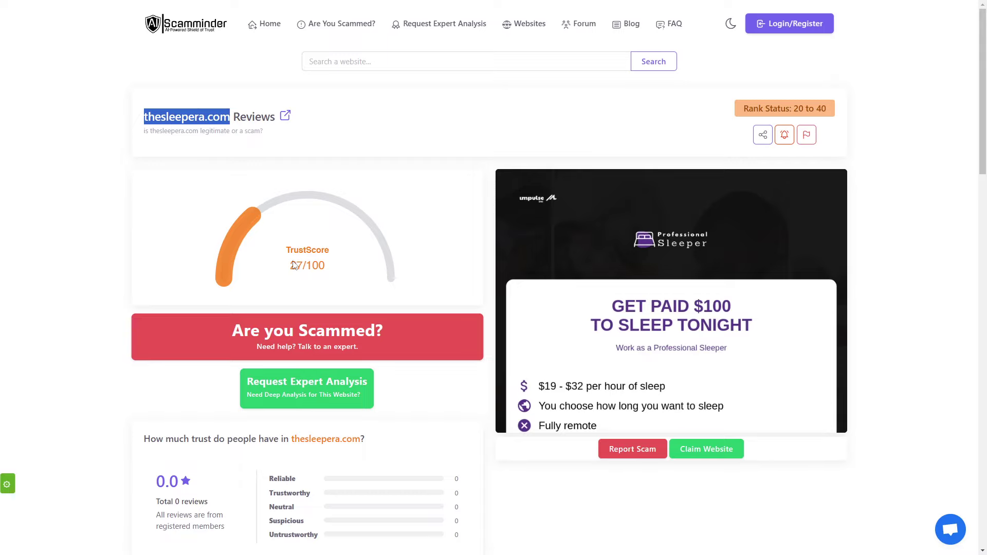
pyautogui.scroll(-3, 293, 268)
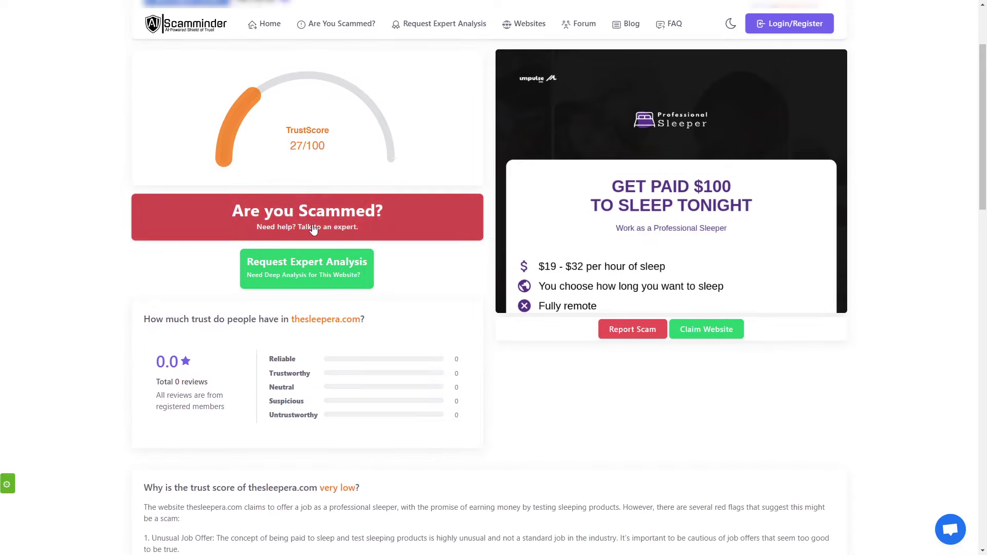
pyautogui.scroll(-2, 312, 232)
pyautogui.scroll(-1, 312, 228)
# - Dismiss the scam safety subscription popup and highlight the list of eight red flags
pyautogui.click(633, 215)
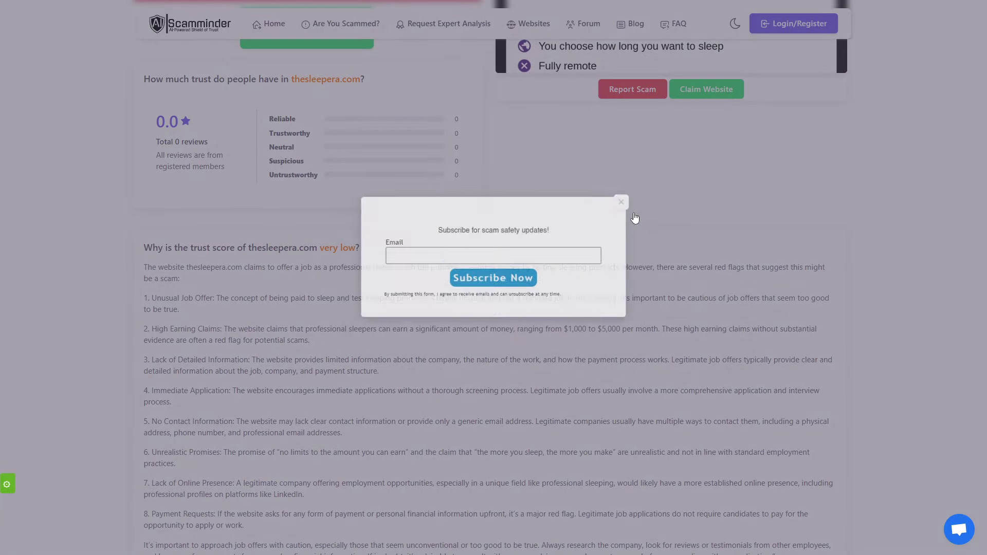
pyautogui.scroll(-2, 240, 233)
pyautogui.scroll(-1, 241, 233)
pyautogui.moveTo(173, 128)
pyautogui.mouseDown()
pyautogui.moveTo(336, 127)
pyautogui.moveTo(316, 128)
pyautogui.mouseUp()
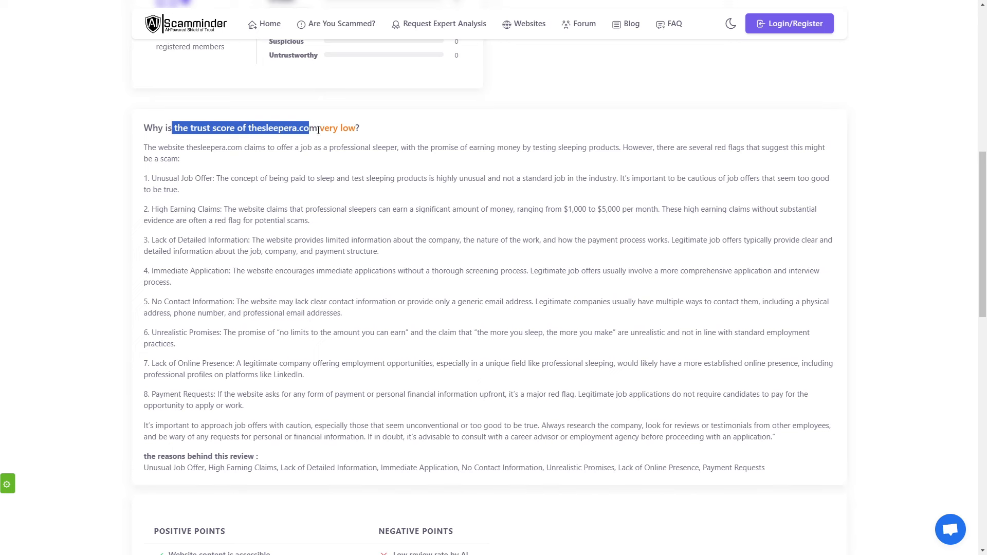
pyautogui.click(328, 137)
pyautogui.moveTo(153, 178); pyautogui.dragTo(243, 406)
pyautogui.click(238, 410)
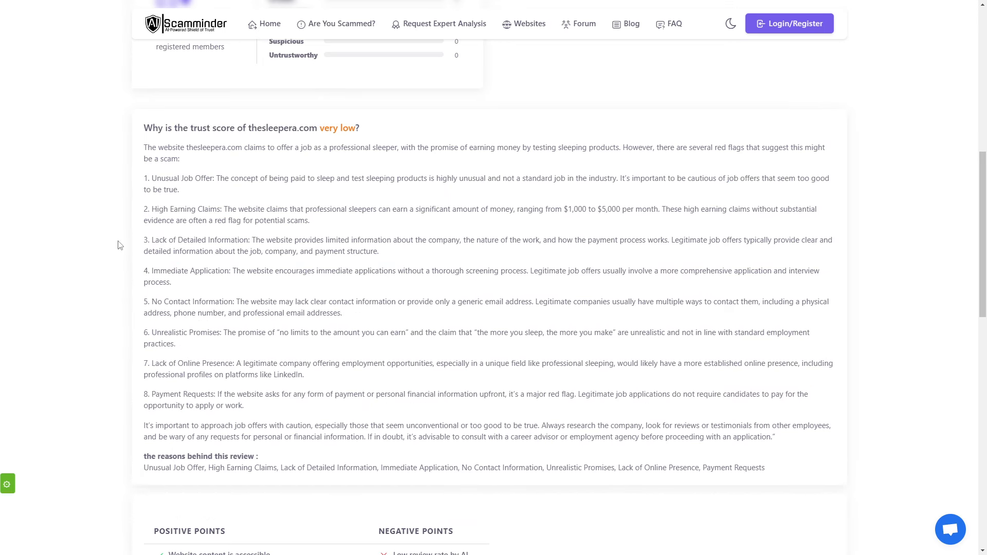
# - Highlight the Unusual Job Offer red flag and the 'GET PAID $100 TO SLEEP TONIGHT' headline
pyautogui.moveTo(153, 178); pyautogui.dragTo(212, 178)
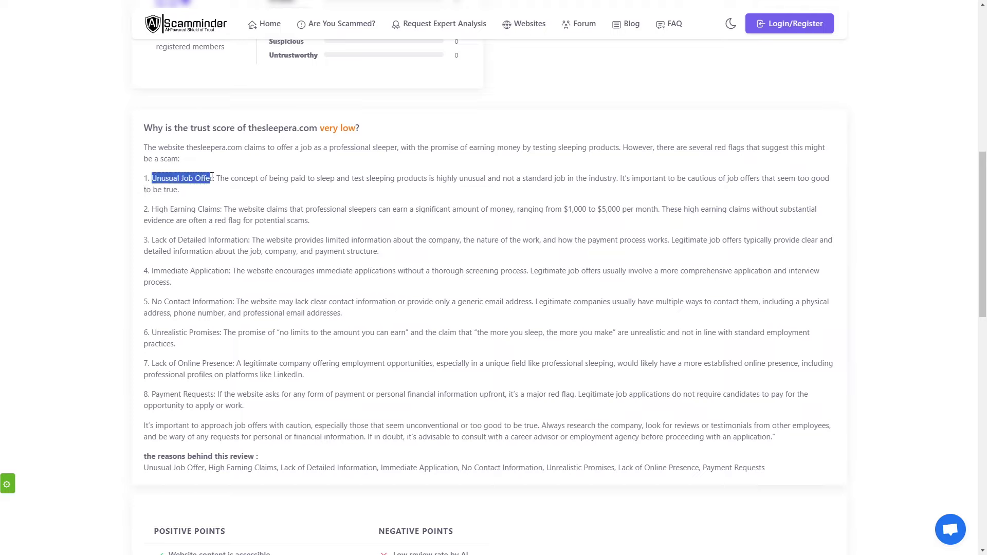
pyautogui.click(212, 178)
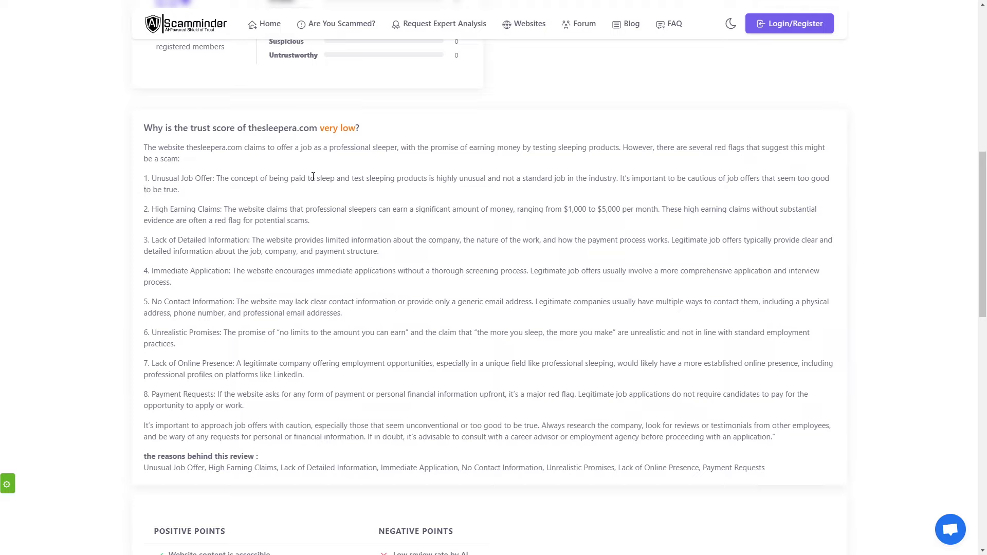
pyautogui.moveTo(434, 178); pyautogui.dragTo(625, 178)
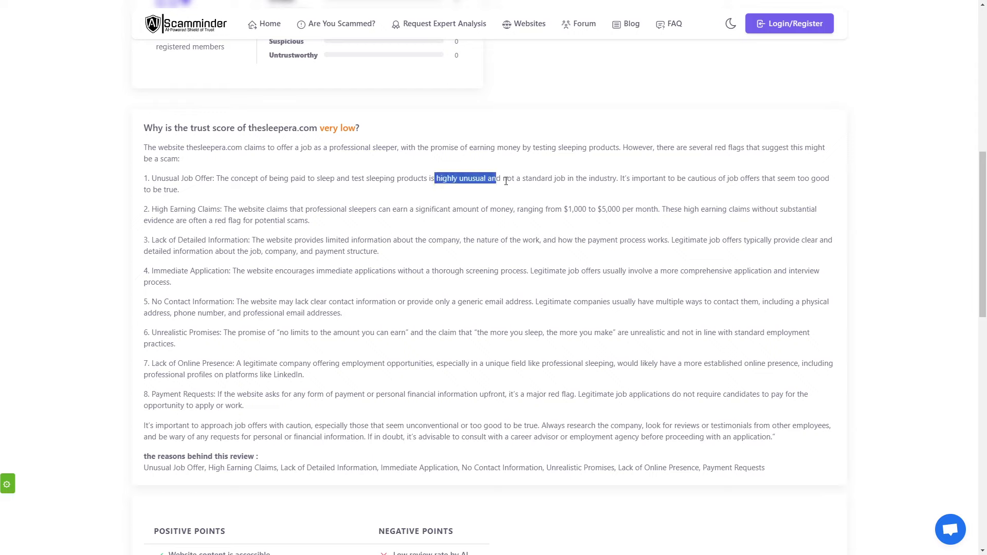
pyautogui.click(468, 212)
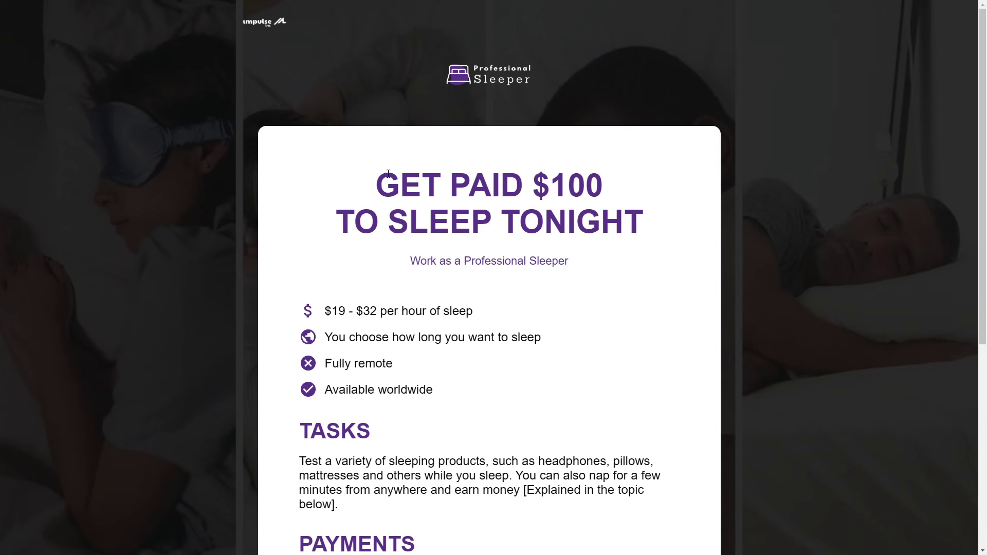
pyautogui.click(388, 179)
pyautogui.moveTo(378, 186); pyautogui.dragTo(597, 185)
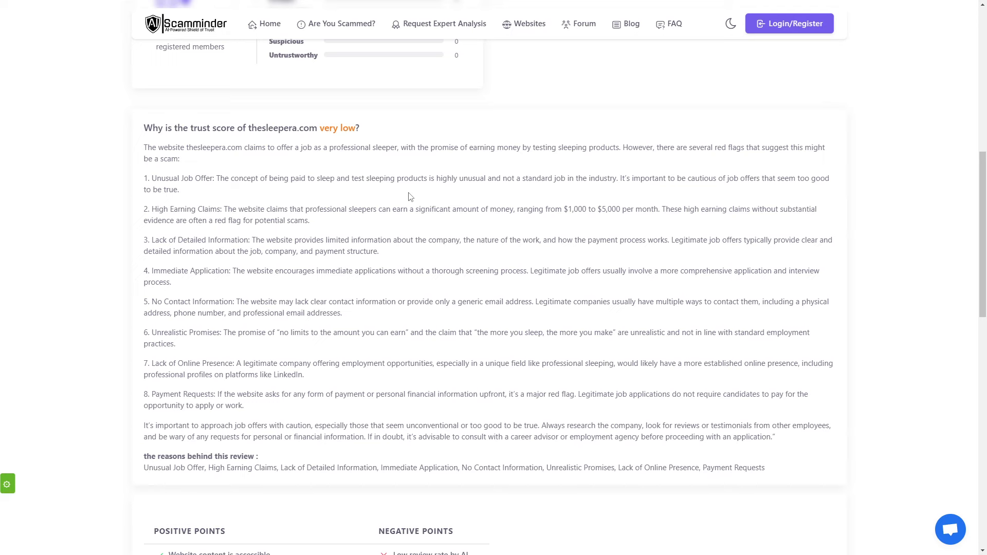
pyautogui.scroll(-5, 336, 224)
pyautogui.scroll(-3, 344, 248)
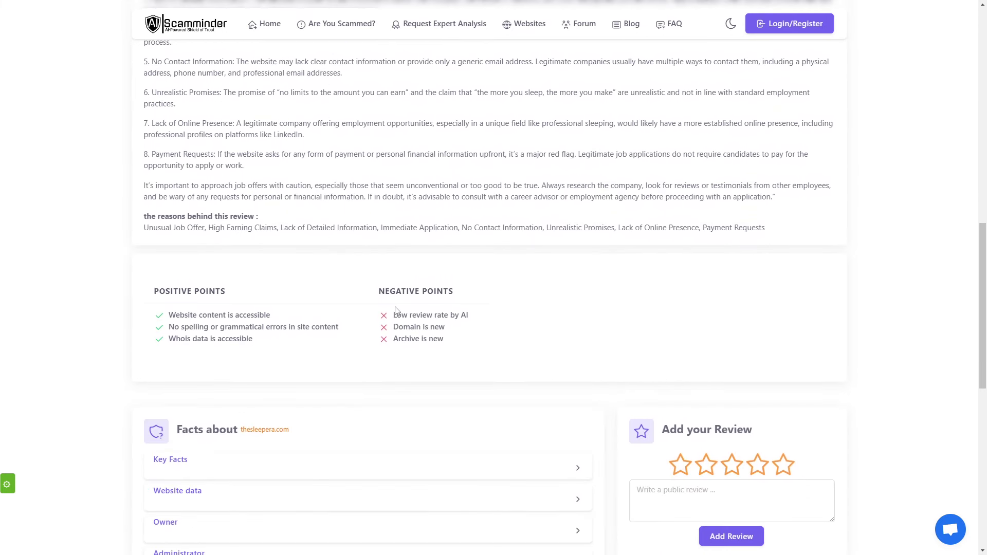
pyautogui.moveTo(394, 315)
pyautogui.mouseDown()
pyautogui.moveTo(444, 338)
pyautogui.moveTo(446, 327)
pyautogui.mouseUp()
pyautogui.click(401, 327)
pyautogui.click(417, 336)
pyautogui.click(426, 330)
pyautogui.hotkey('ctrl', 'Tab')
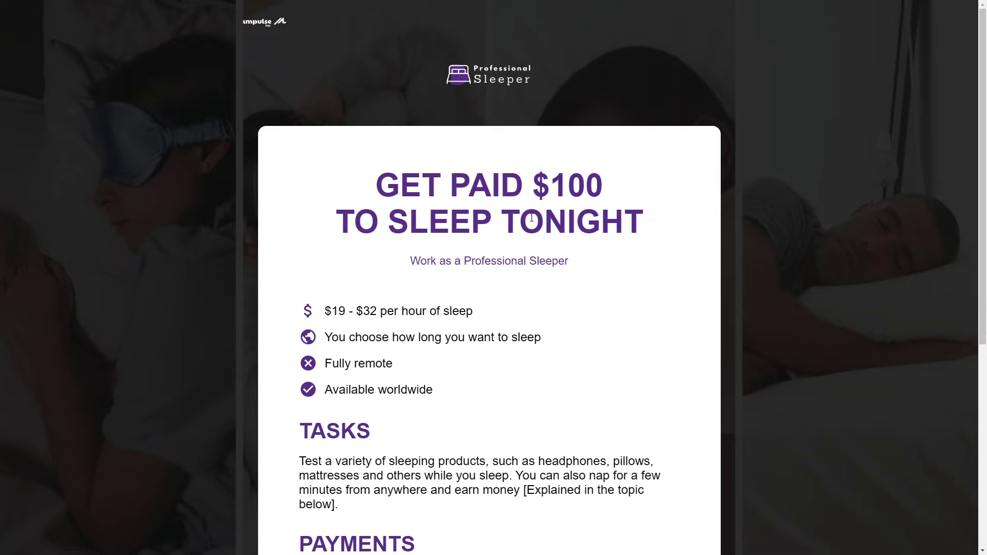
pyautogui.scroll(-5, 412, 395)
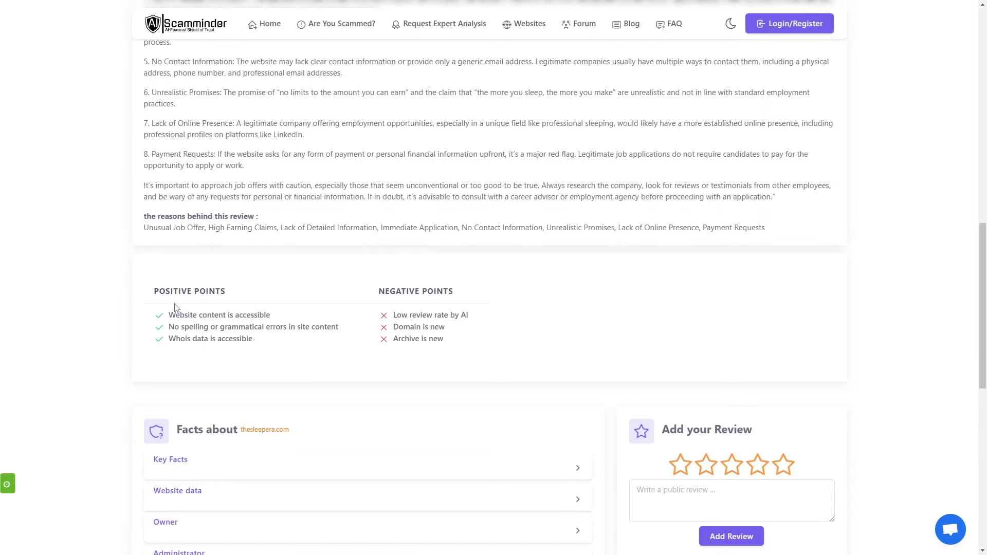
pyautogui.moveTo(160, 290); pyautogui.dragTo(225, 291)
pyautogui.moveTo(171, 316); pyautogui.dragTo(240, 326)
pyautogui.click(173, 327)
pyautogui.moveTo(169, 328); pyautogui.dragTo(340, 329)
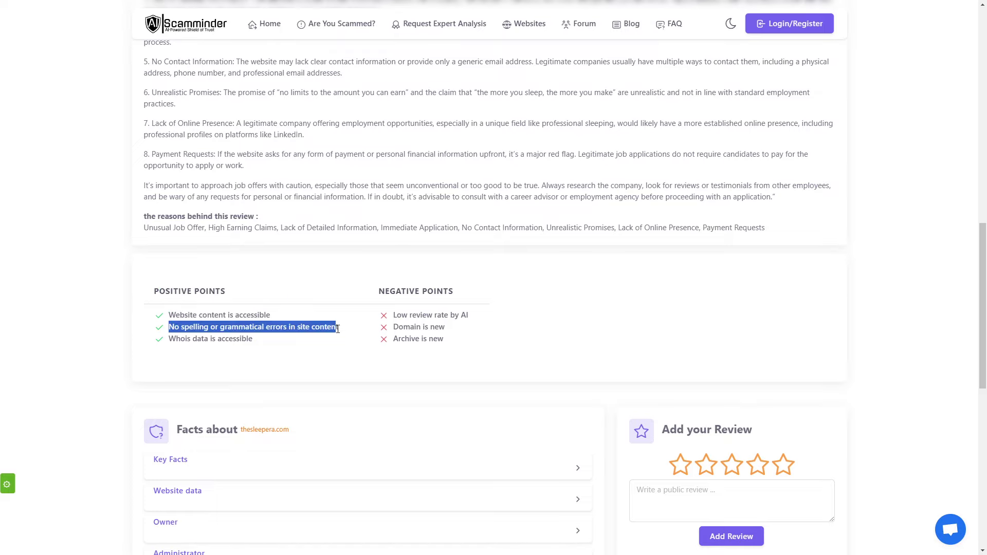
pyautogui.click(175, 351)
pyautogui.moveTo(169, 339); pyautogui.dragTo(252, 340)
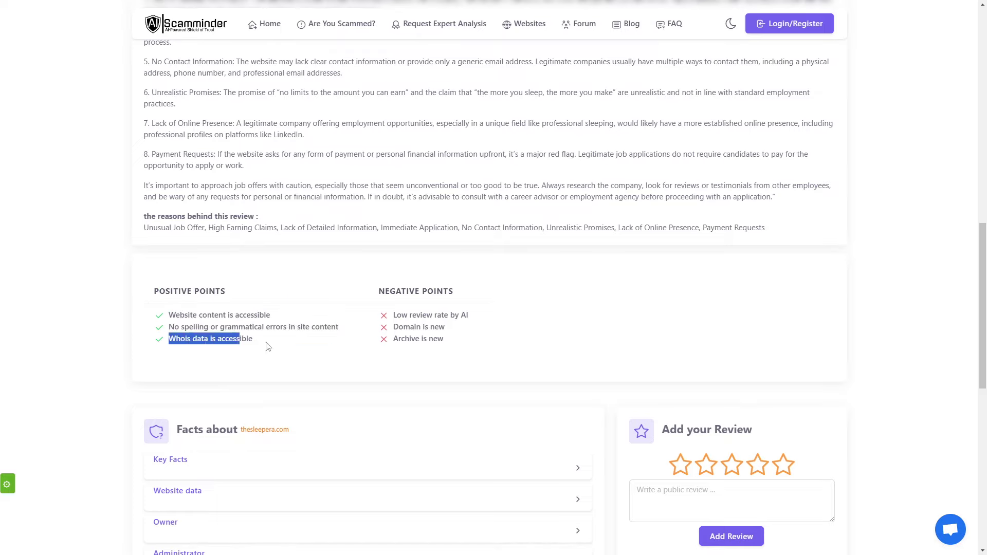
pyautogui.click(175, 319)
pyautogui.moveTo(168, 315)
pyautogui.mouseDown()
pyautogui.moveTo(263, 339)
pyautogui.moveTo(171, 310)
pyautogui.moveTo(290, 327)
pyautogui.mouseUp()
pyautogui.click(263, 341)
pyautogui.click(177, 323)
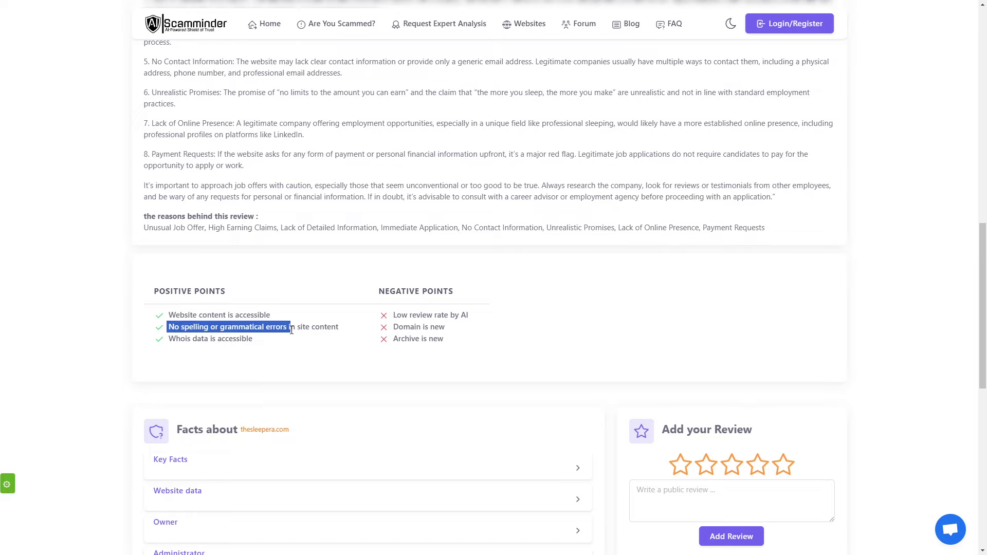
pyautogui.click(291, 331)
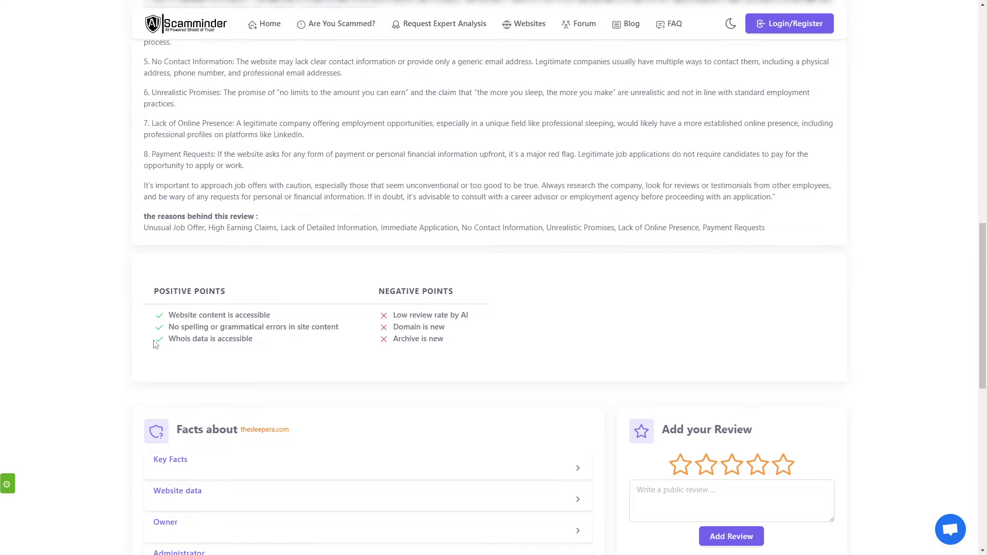
pyautogui.moveTo(169, 339); pyautogui.dragTo(253, 340)
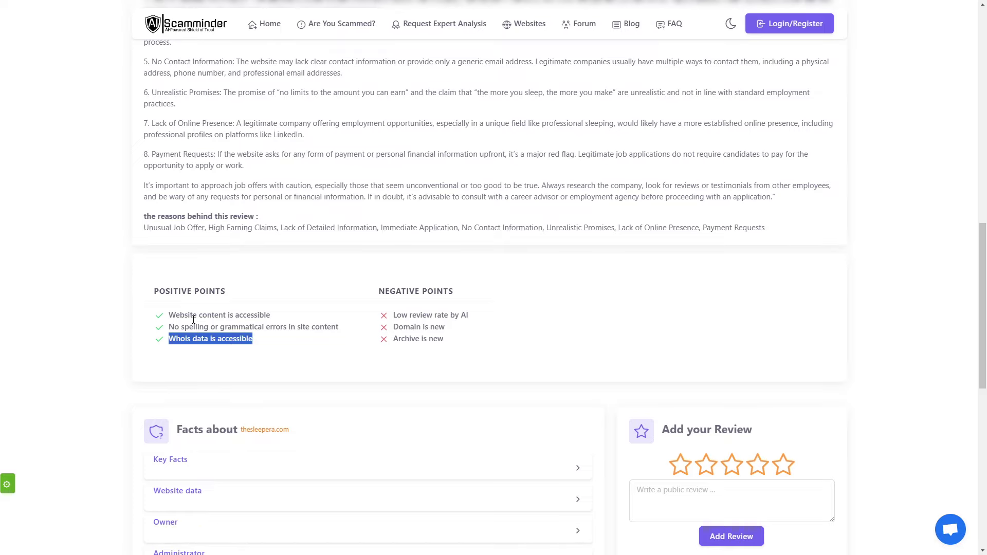
pyautogui.moveTo(167, 315); pyautogui.dragTo(316, 319)
pyautogui.click(263, 315)
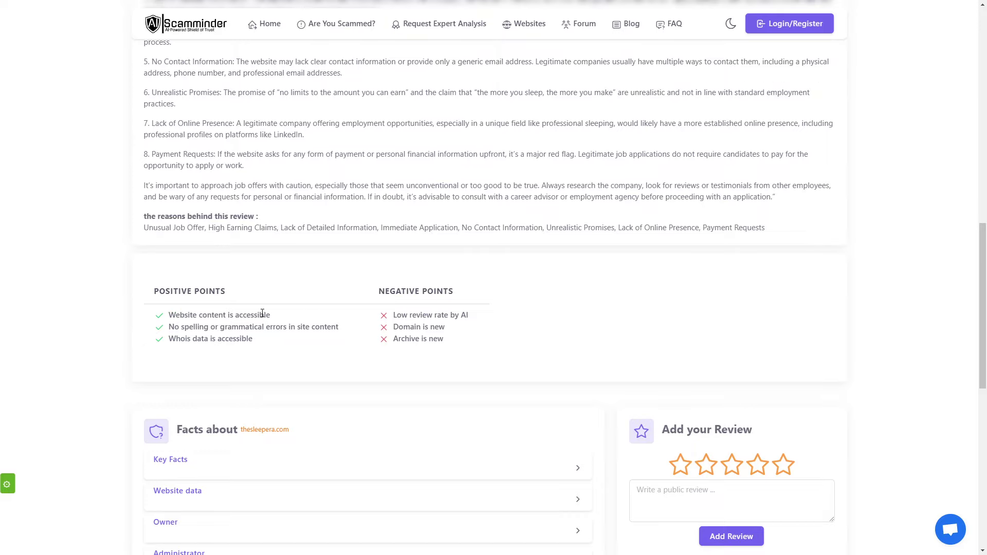
pyautogui.scroll(-5, 202, 312)
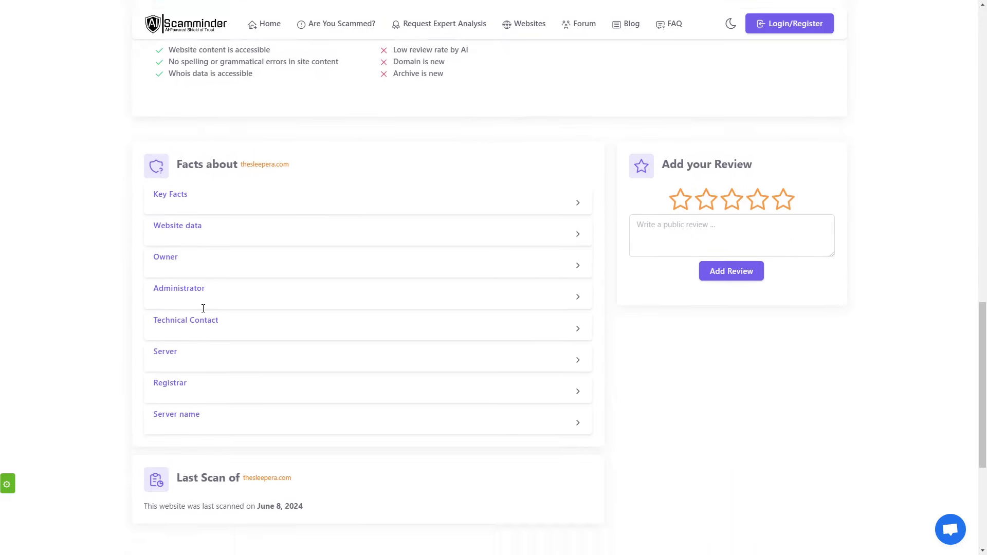
pyautogui.scroll(5, 202, 311)
pyautogui.moveTo(157, 291); pyautogui.dragTo(219, 291)
pyautogui.scroll(10, 202, 312)
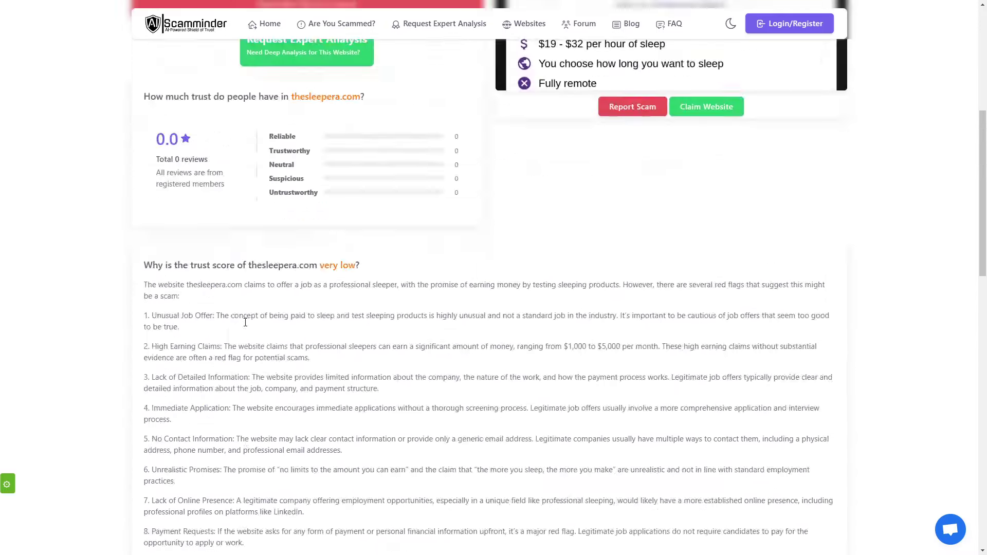
# - Show Trustpilot's Thesleepera page and dismiss the Austrian site notice
pyautogui.hotkey('ctrl', 'Tab')
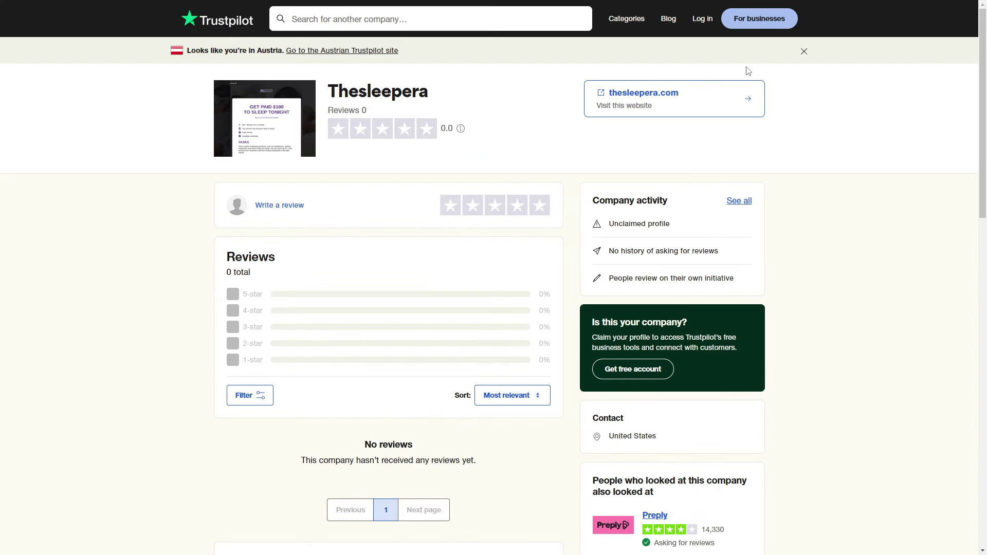
pyautogui.click(804, 51)
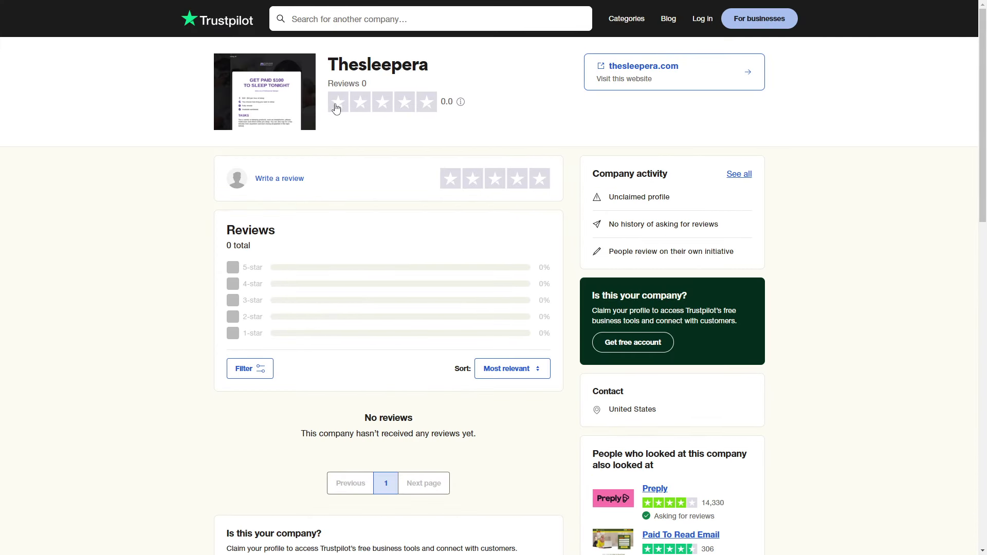
pyautogui.scroll(-3, 449, 214)
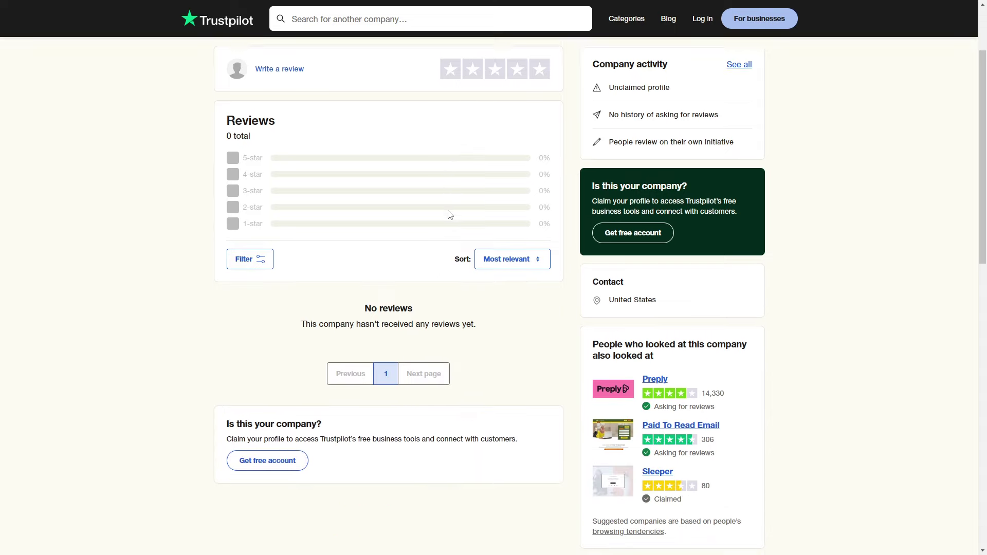
pyautogui.scroll(1, 403, 213)
pyautogui.scroll(2, 403, 214)
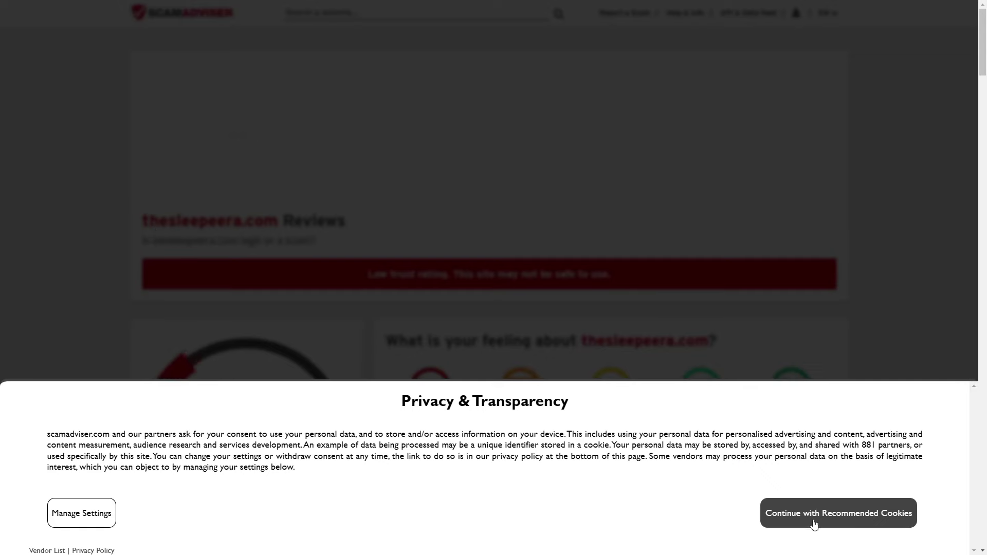
# - Show ScamAdviser's thesleepeera.com report without the JustAnswer ad, highlighting its 1/100 Trustscore
pyautogui.click(810, 518)
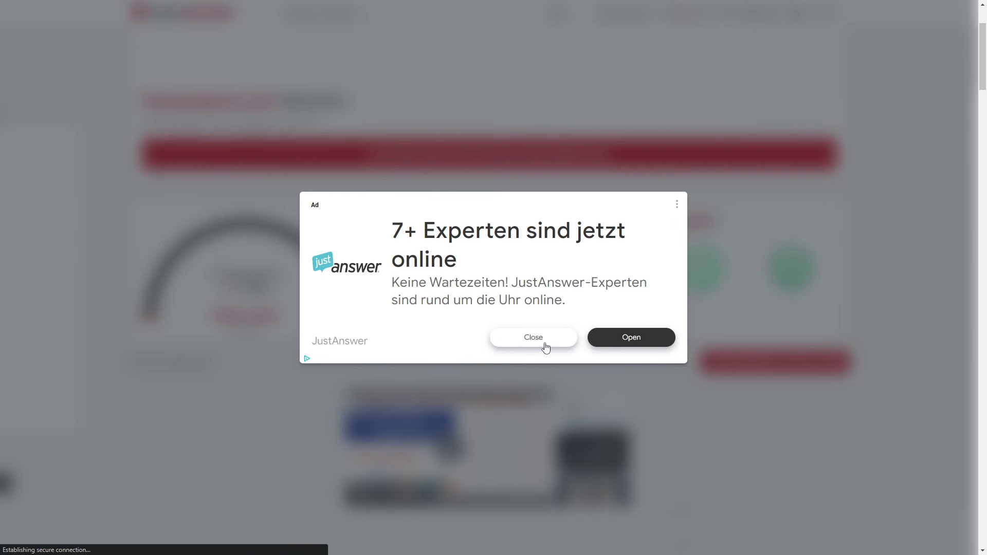
pyautogui.click(508, 351)
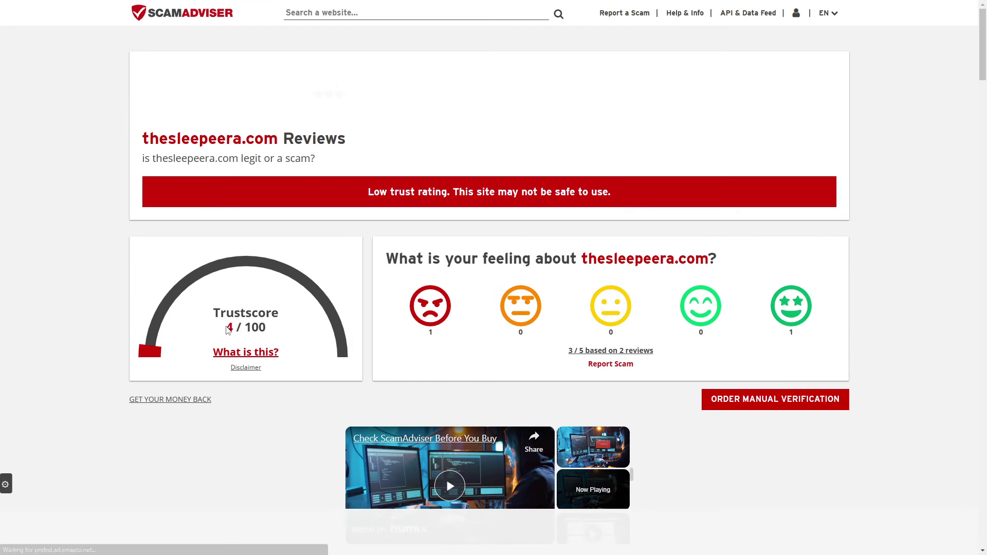
pyautogui.moveTo(226, 328); pyautogui.dragTo(284, 332)
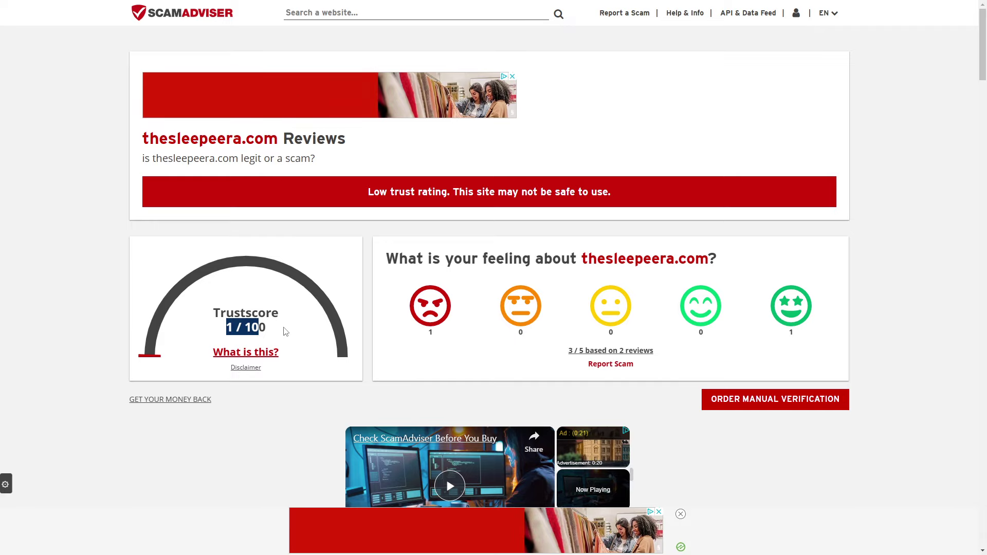
pyautogui.click(283, 332)
pyautogui.scroll(-2, 462, 308)
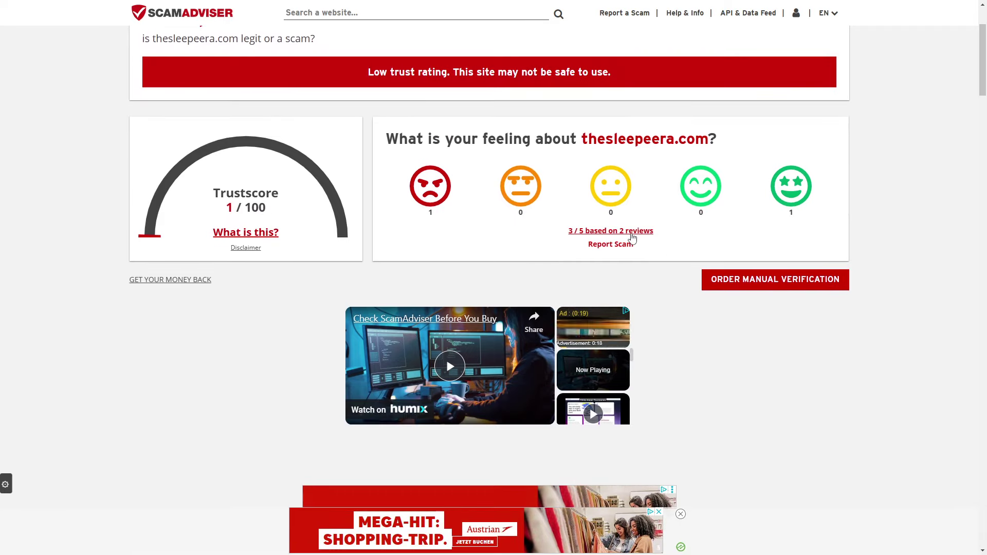
pyautogui.scroll(-5, 632, 239)
pyautogui.scroll(-3, 493, 241)
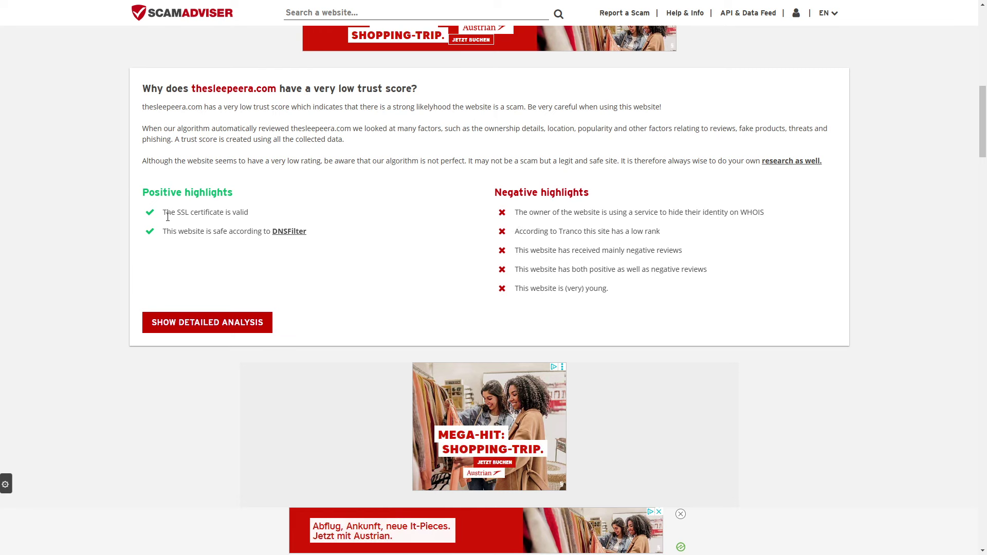
pyautogui.moveTo(163, 211); pyautogui.dragTo(294, 231)
pyautogui.click(193, 234)
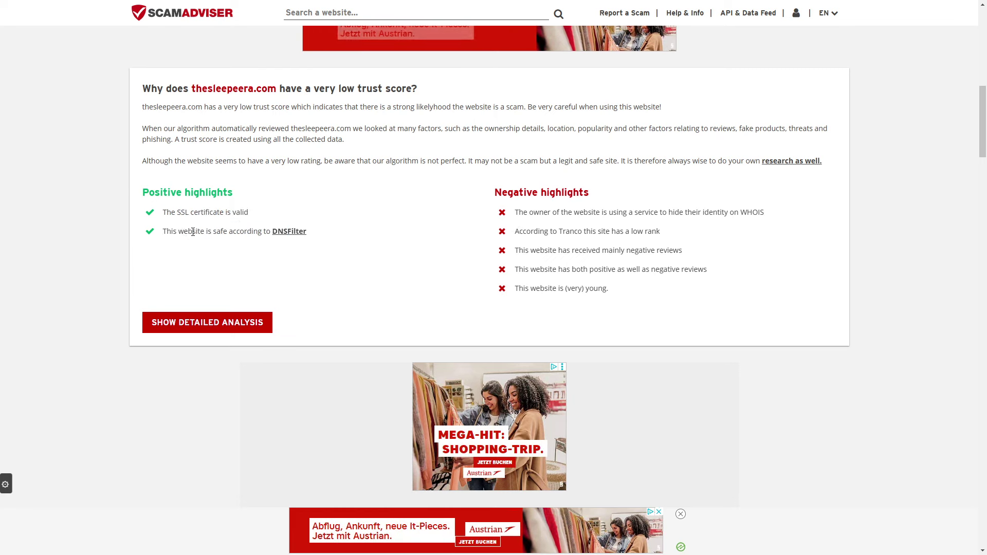
pyautogui.moveTo(166, 231); pyautogui.dragTo(313, 235)
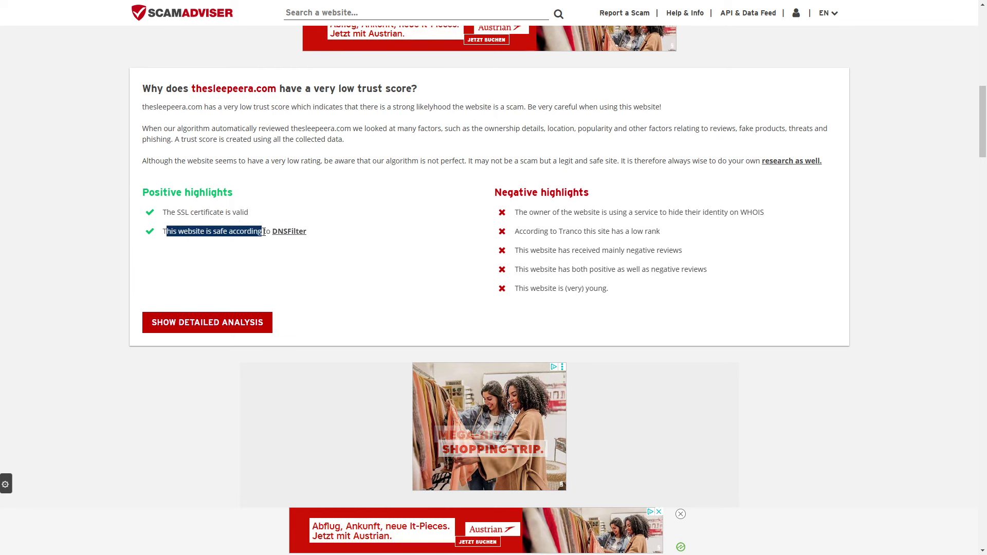
pyautogui.click(315, 235)
pyautogui.moveTo(163, 212); pyautogui.dragTo(371, 243)
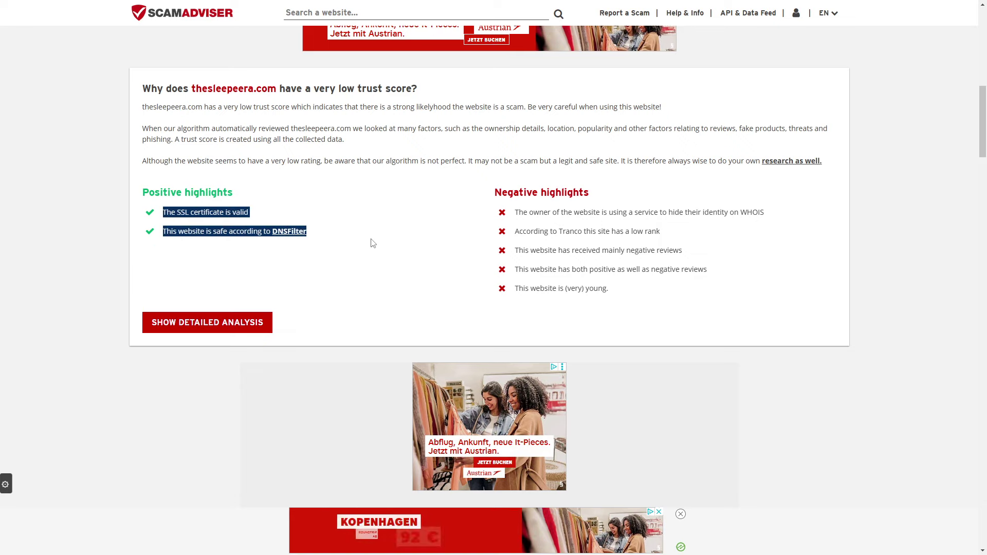
pyautogui.click(178, 214)
pyautogui.moveTo(177, 213); pyautogui.dragTo(233, 213)
pyautogui.click(233, 217)
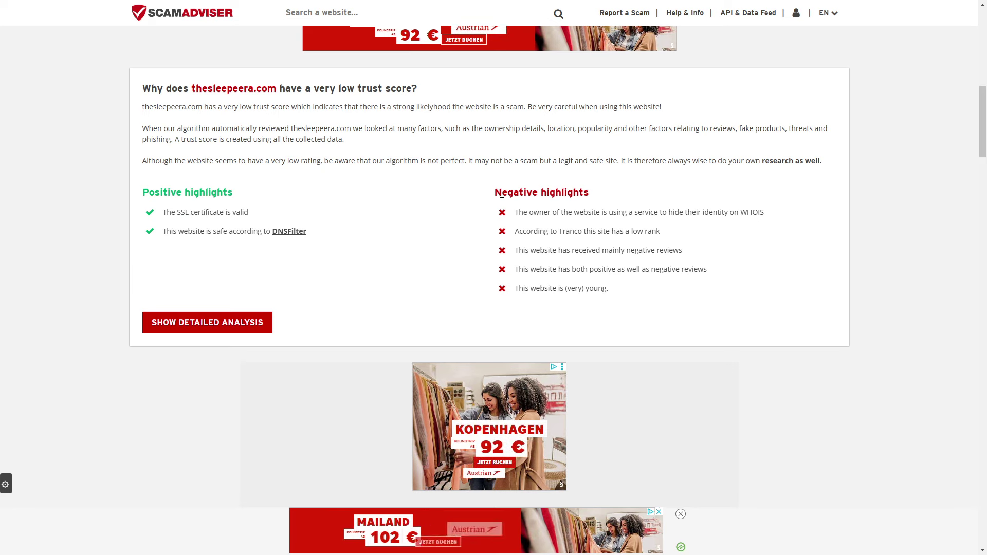
pyautogui.moveTo(515, 212); pyautogui.dragTo(753, 212)
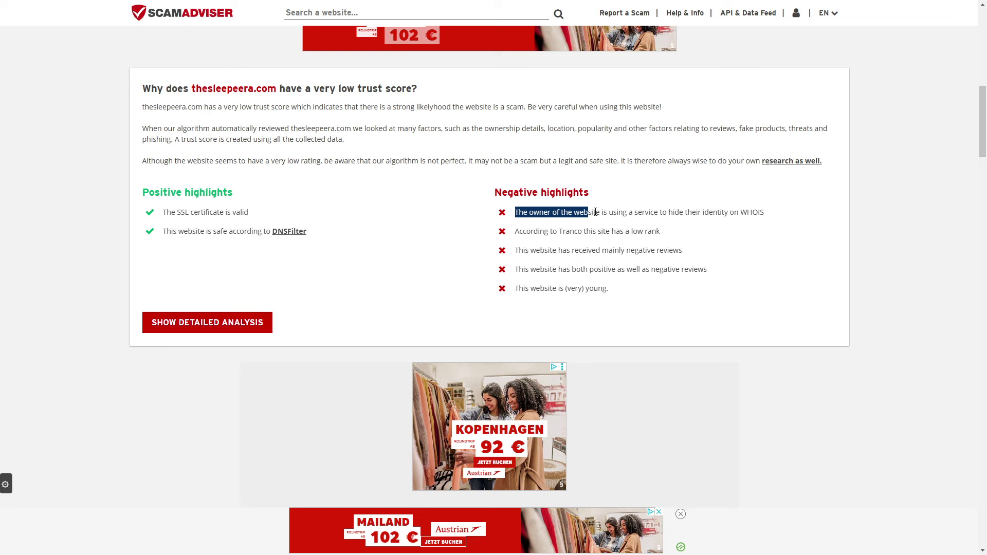
pyautogui.click(515, 232)
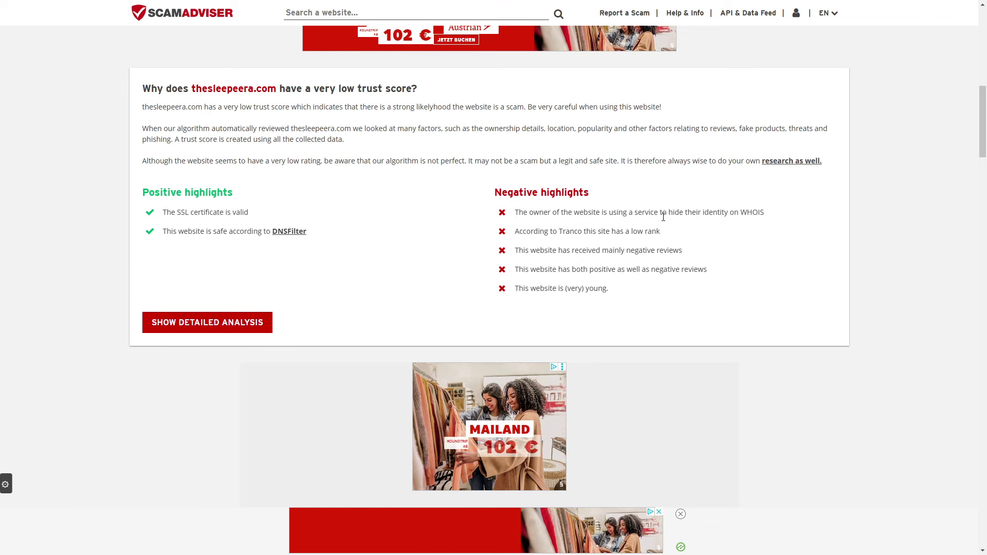
pyautogui.moveTo(515, 230); pyautogui.dragTo(672, 241)
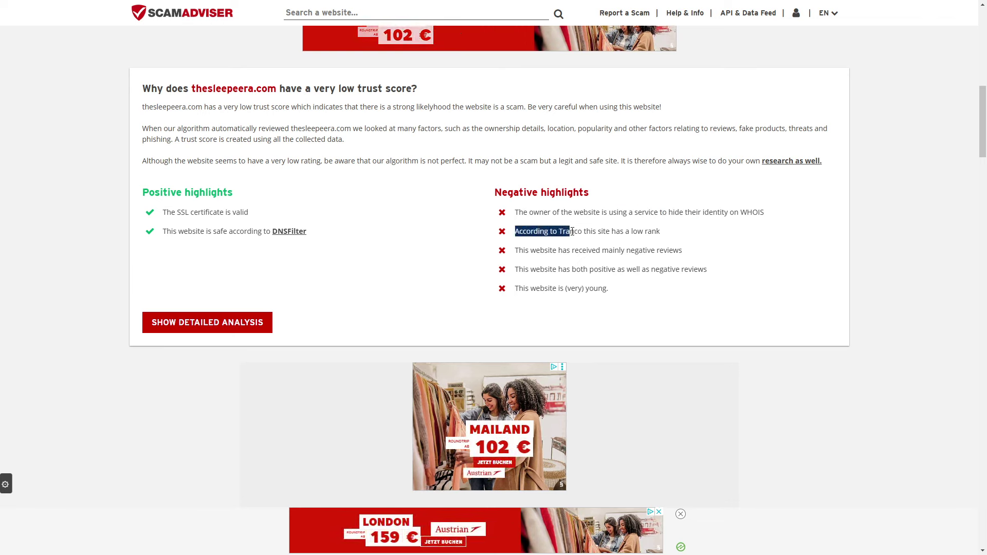
pyautogui.click(671, 241)
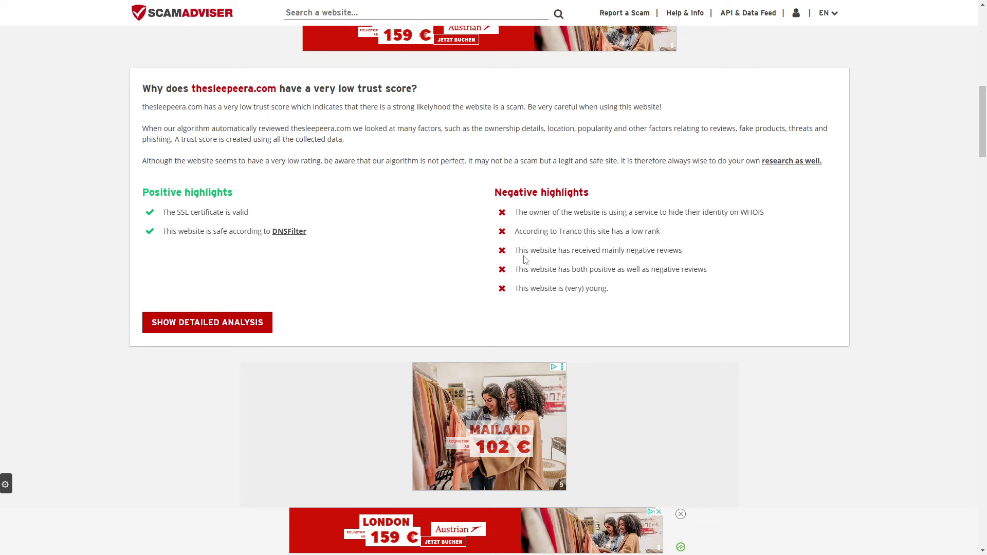
pyautogui.moveTo(516, 249); pyautogui.dragTo(621, 249)
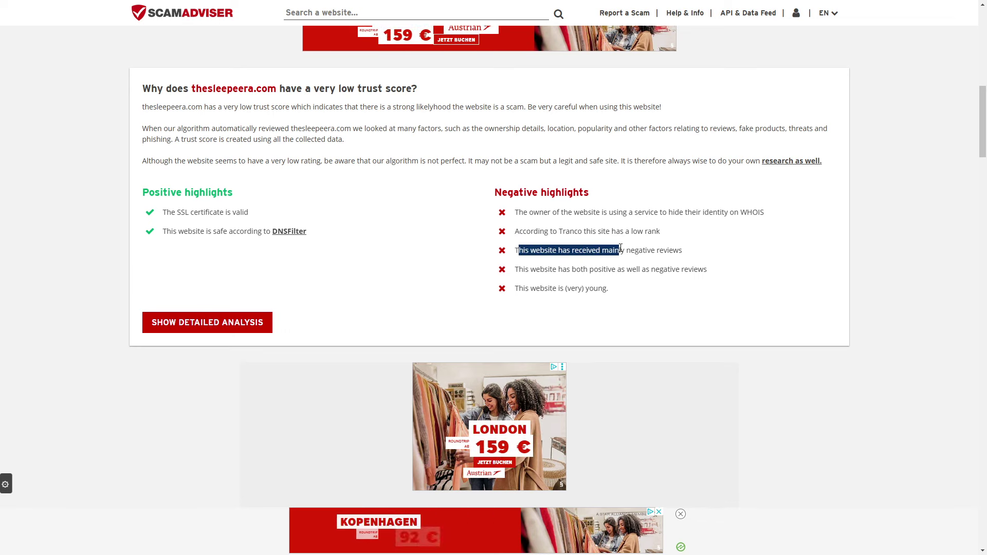
pyautogui.click(516, 286)
pyautogui.moveTo(515, 288); pyautogui.dragTo(608, 288)
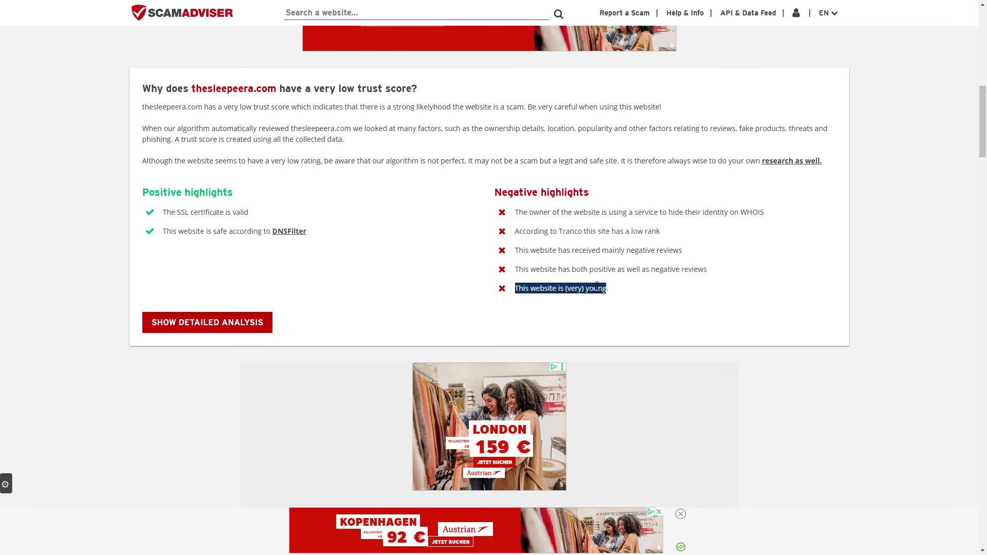
pyautogui.click(475, 284)
pyautogui.scroll(-4, 366, 263)
pyautogui.scroll(-4, 328, 257)
pyautogui.scroll(-1, 327, 256)
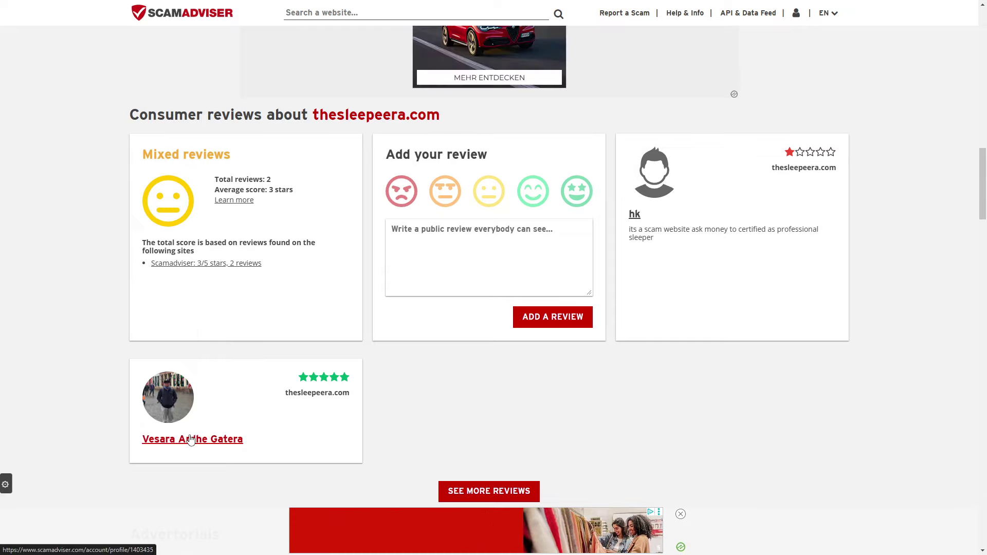
pyautogui.scroll(2, 674, 355)
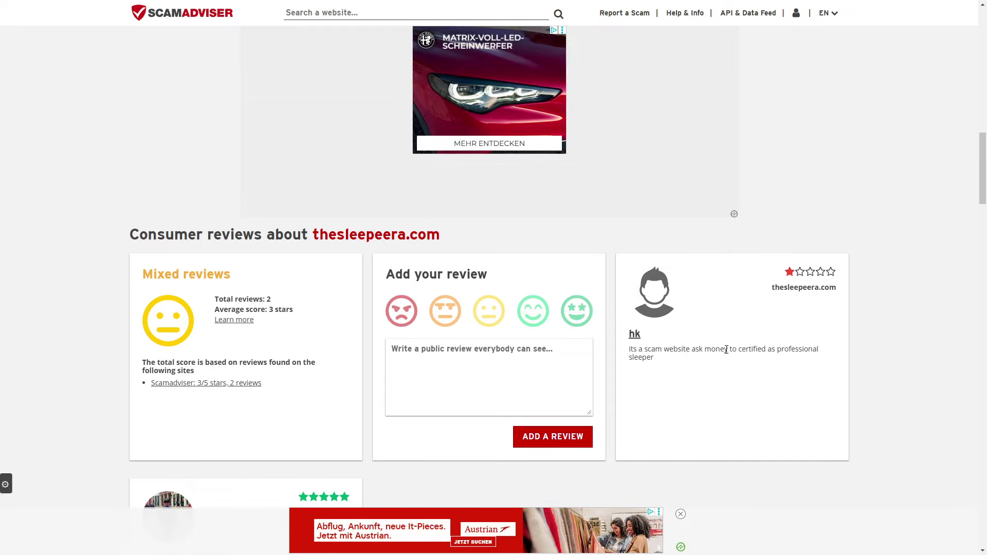
pyautogui.scroll(10, 616, 383)
pyautogui.scroll(1, 615, 383)
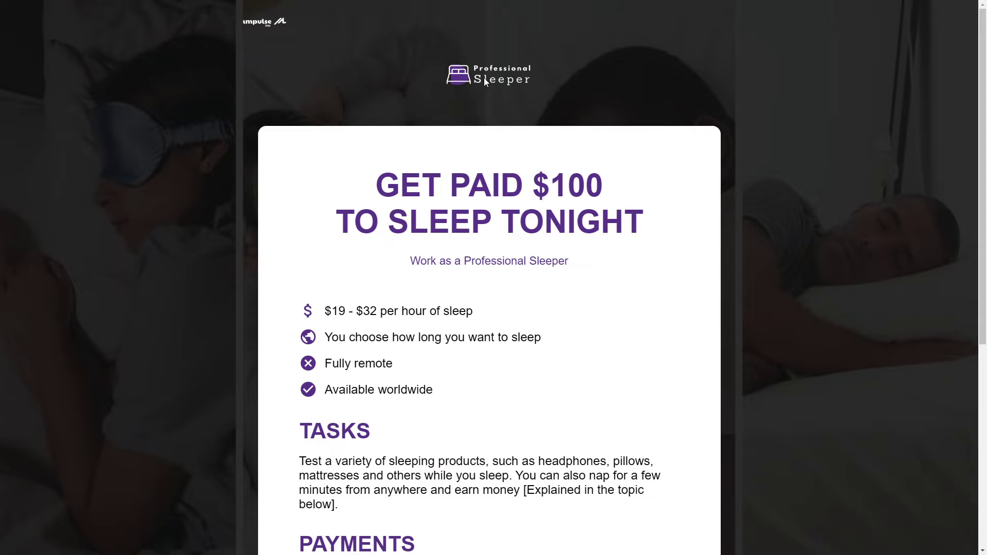
pyautogui.moveTo(421, 185); pyautogui.dragTo(555, 185)
pyautogui.click(278, 233)
pyautogui.scroll(-5, 316, 281)
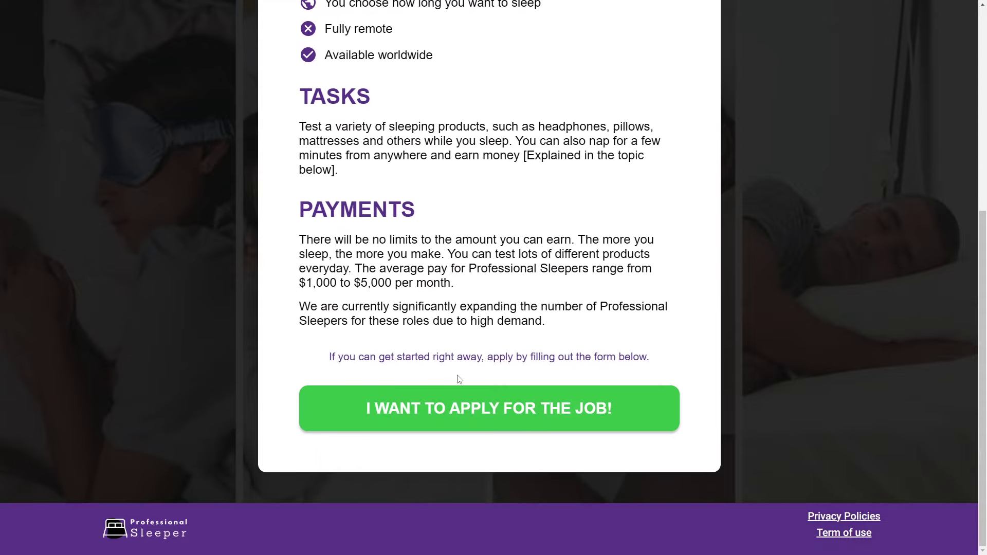
pyautogui.scroll(6, 454, 358)
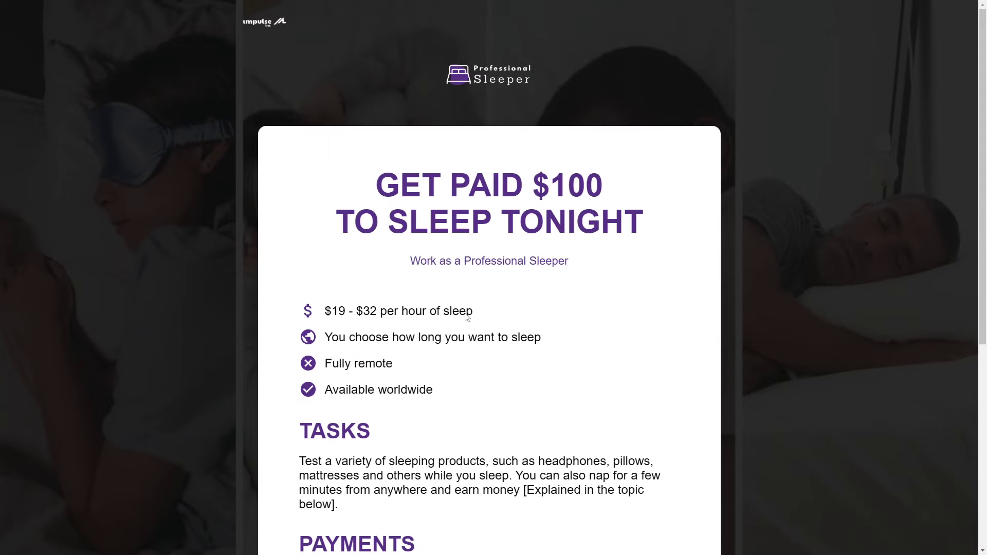